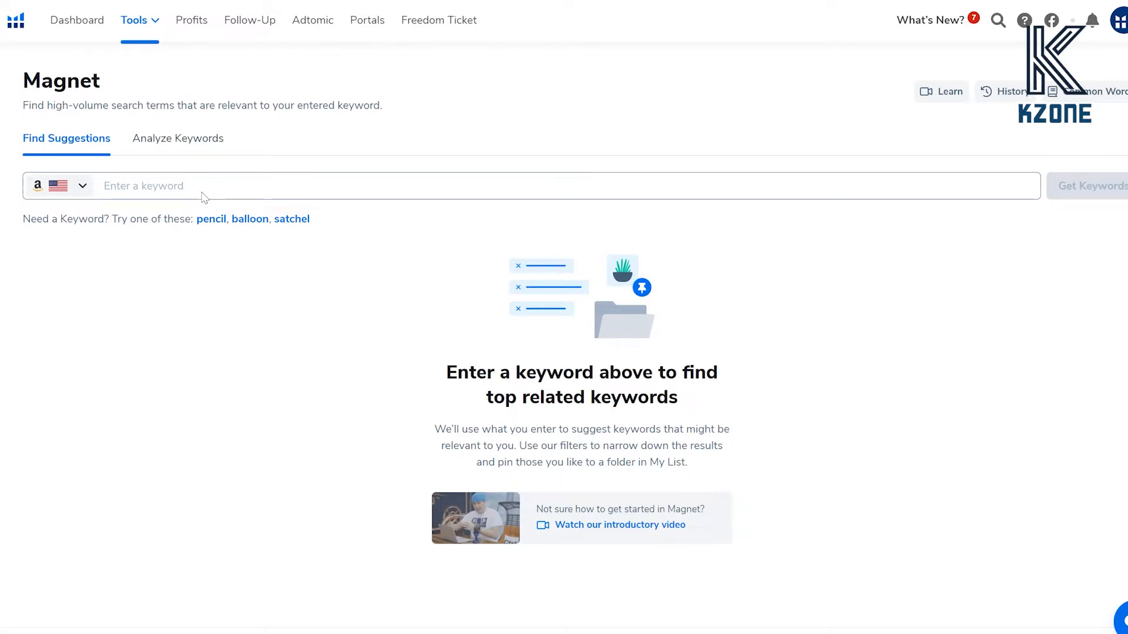
Get Magnet keyword suggestions on the US Amazon marketplace for the seed keyword "necklace".
left_click(217, 191)
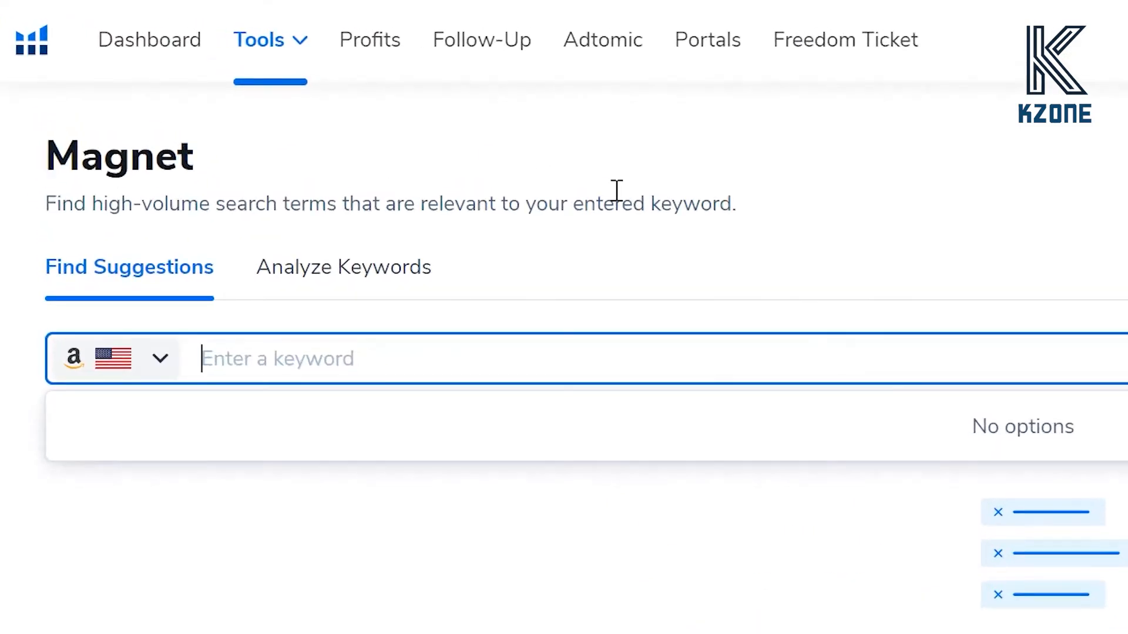
type("necklace")
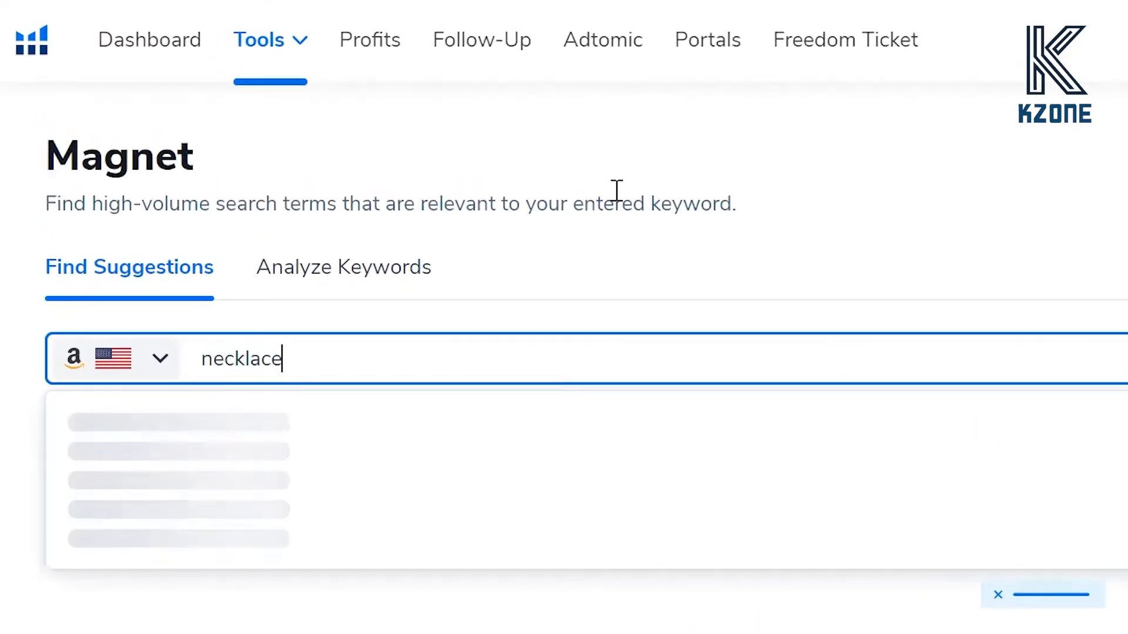
key("Return")
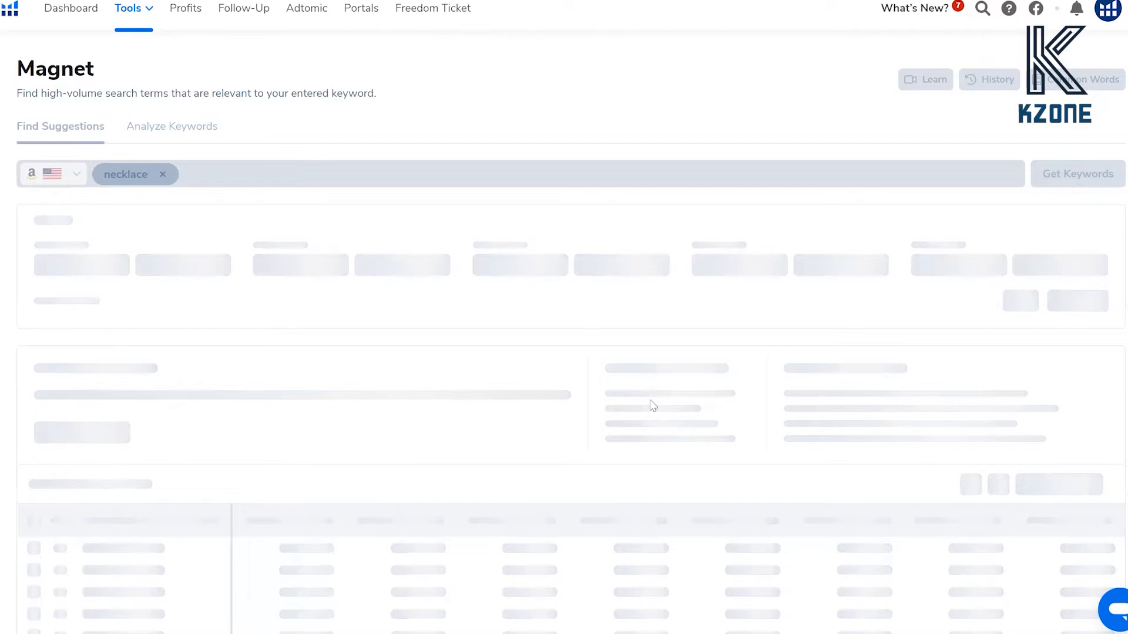
Sort the suggested keywords by Search Volume in descending order.
scroll(658, 367, "down", 2)
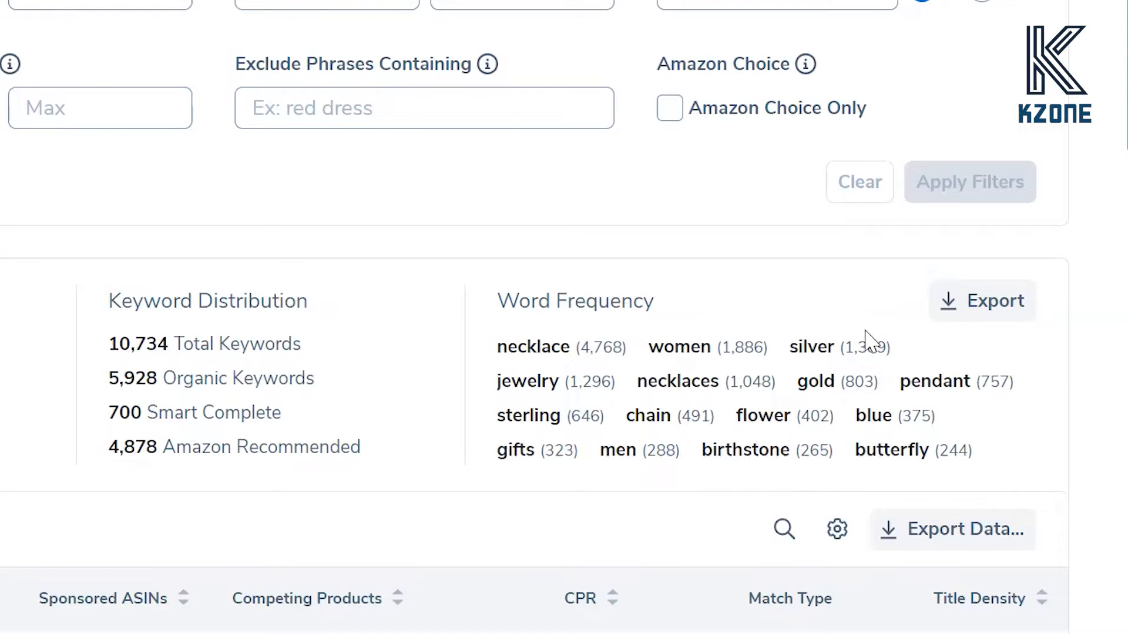
scroll(762, 423, "down", 5)
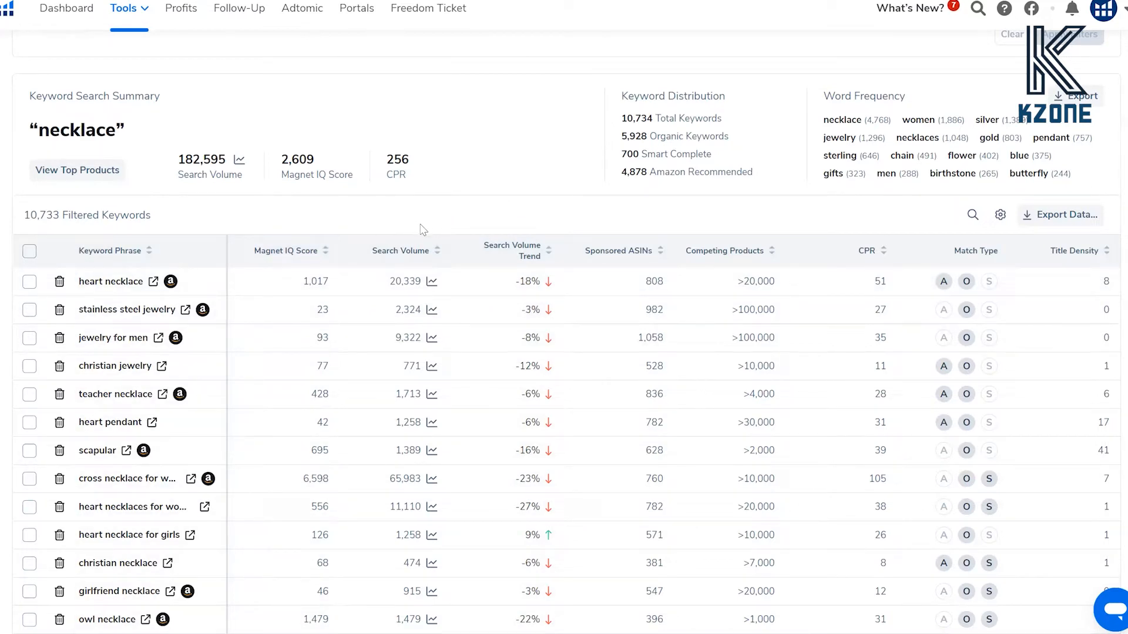
left_click(398, 248)
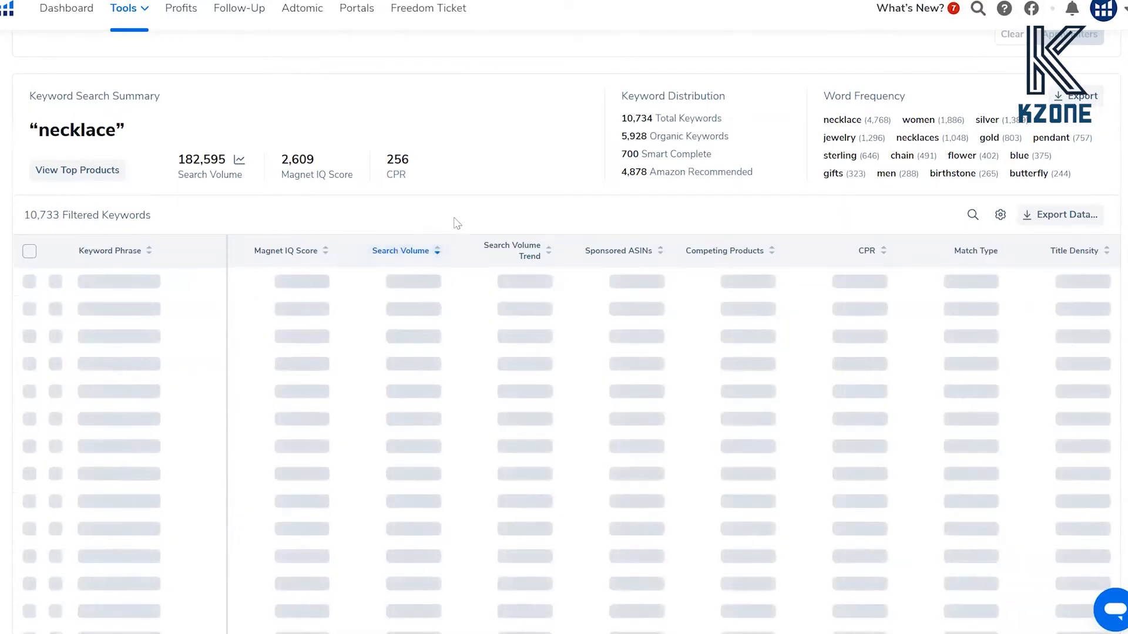
Examine the keyword phrases sorted by search volume, the "necklace" search summary, the Magnet IQ Score explanation and the available filters.
scroll(476, 183, "down", 1)
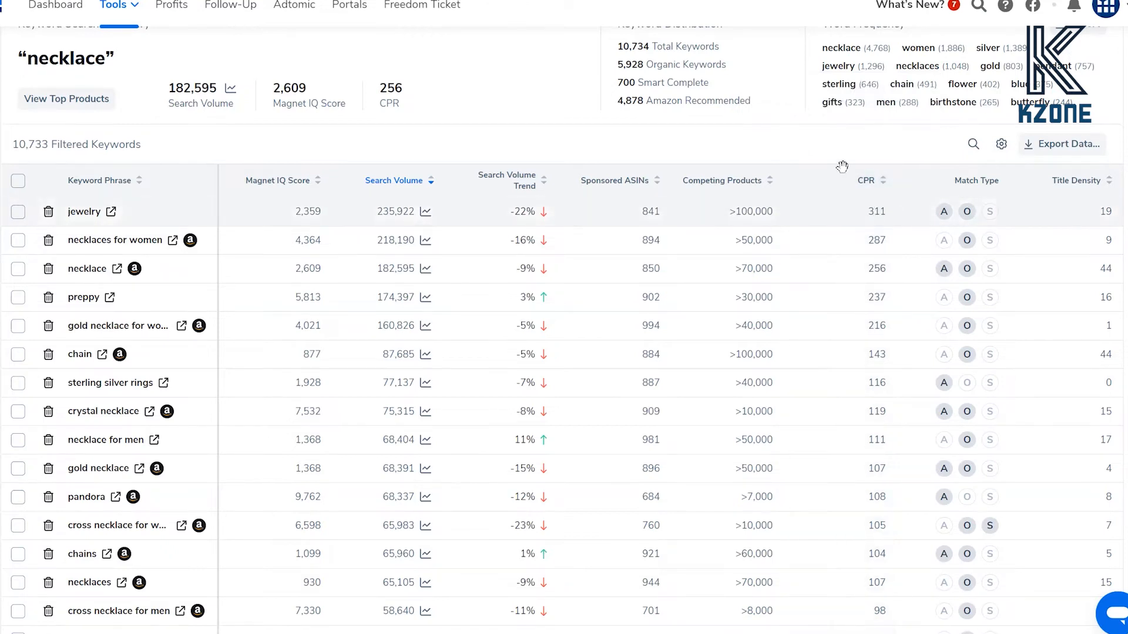
mouse_move(850, 178)
scroll(878, 215, "down", 5)
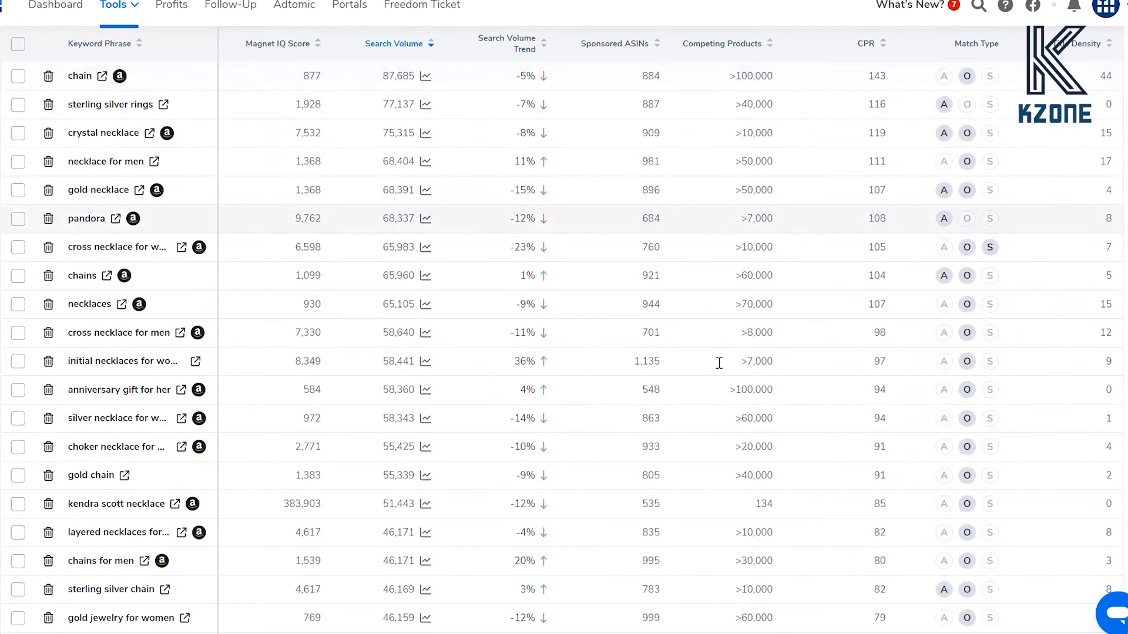
scroll(294, 294, "up", 5)
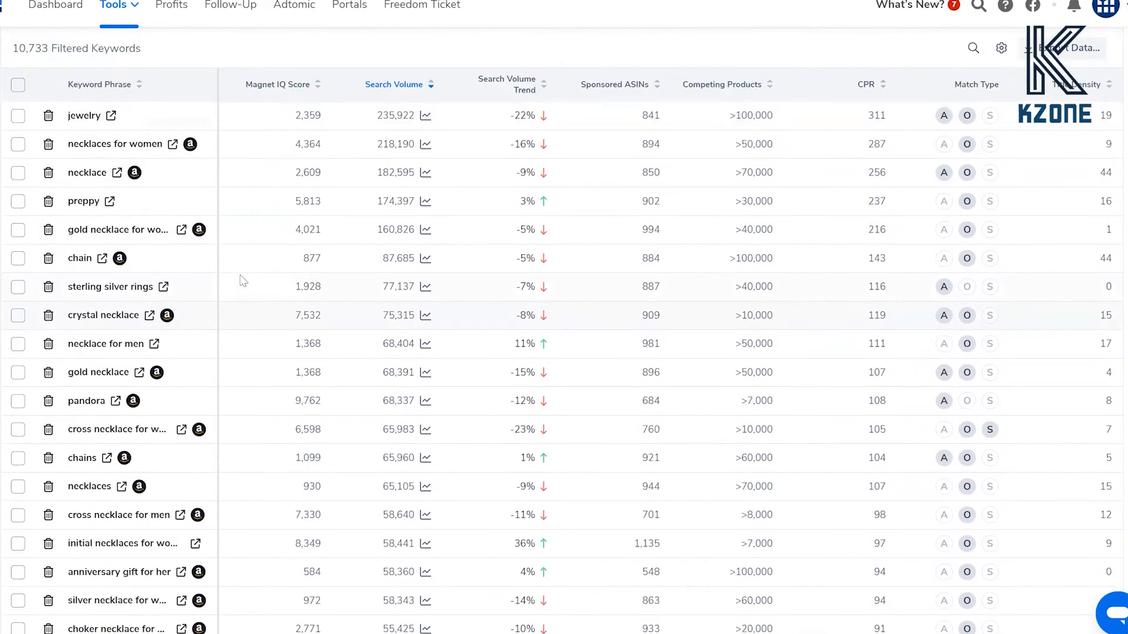
mouse_move(190, 294)
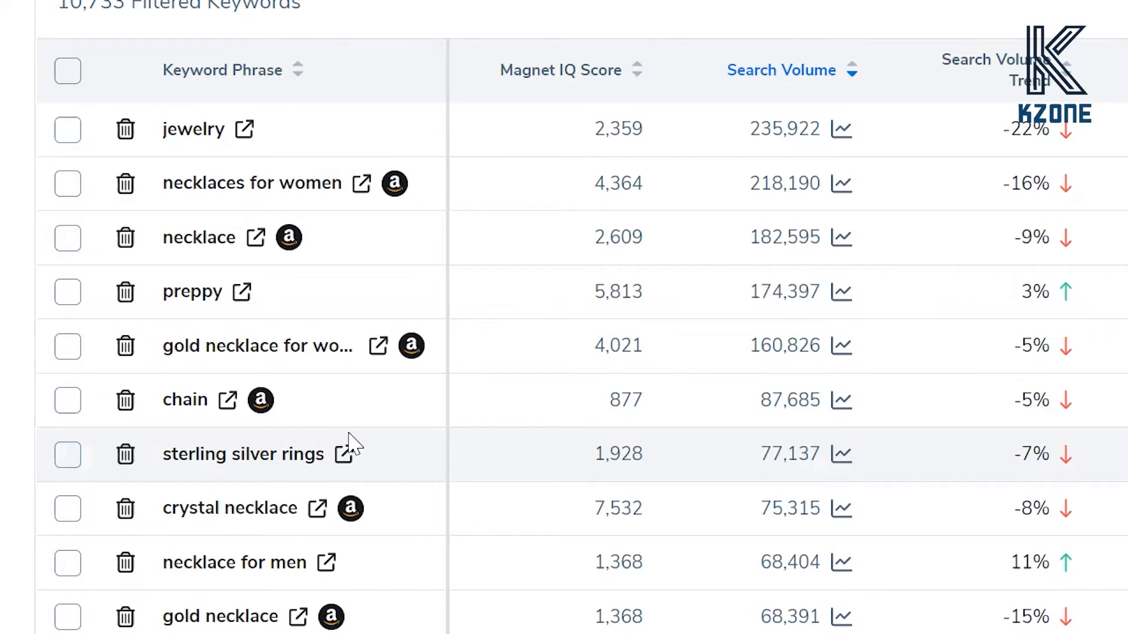
scroll(364, 434, "up", 2)
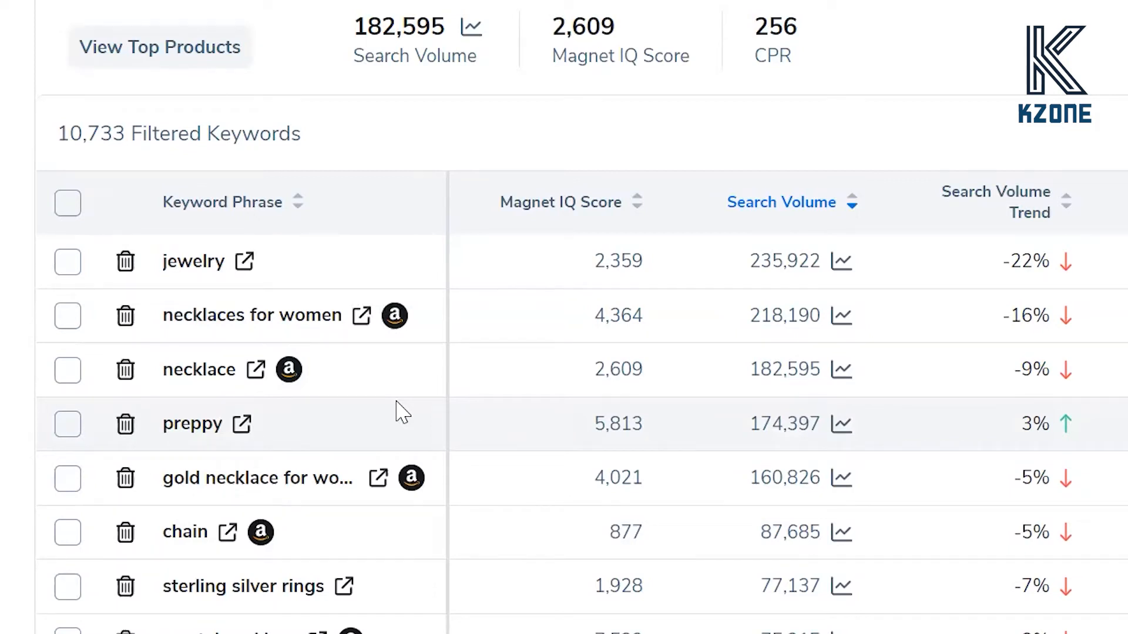
scroll(402, 411, "up", 5)
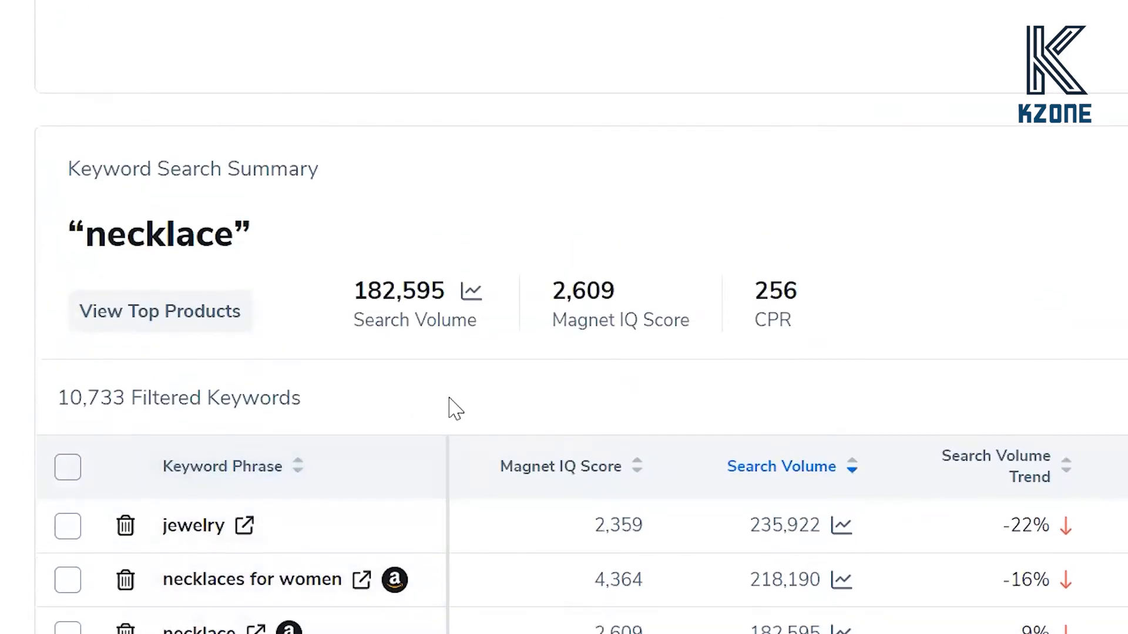
scroll(529, 358, "down", 2)
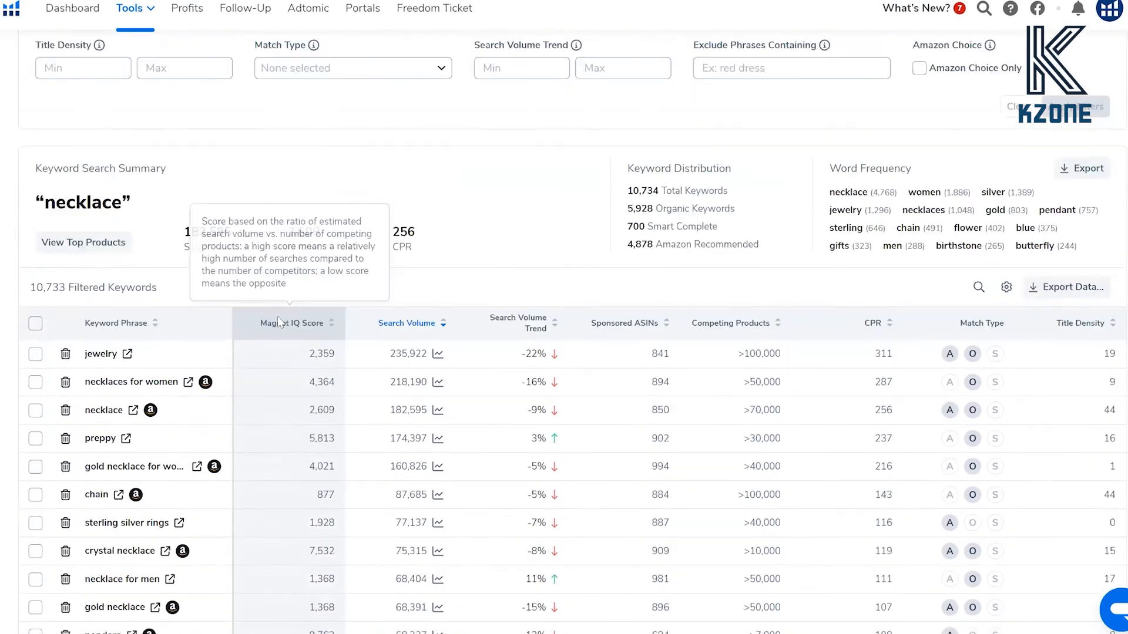
scroll(277, 316, "up", 4)
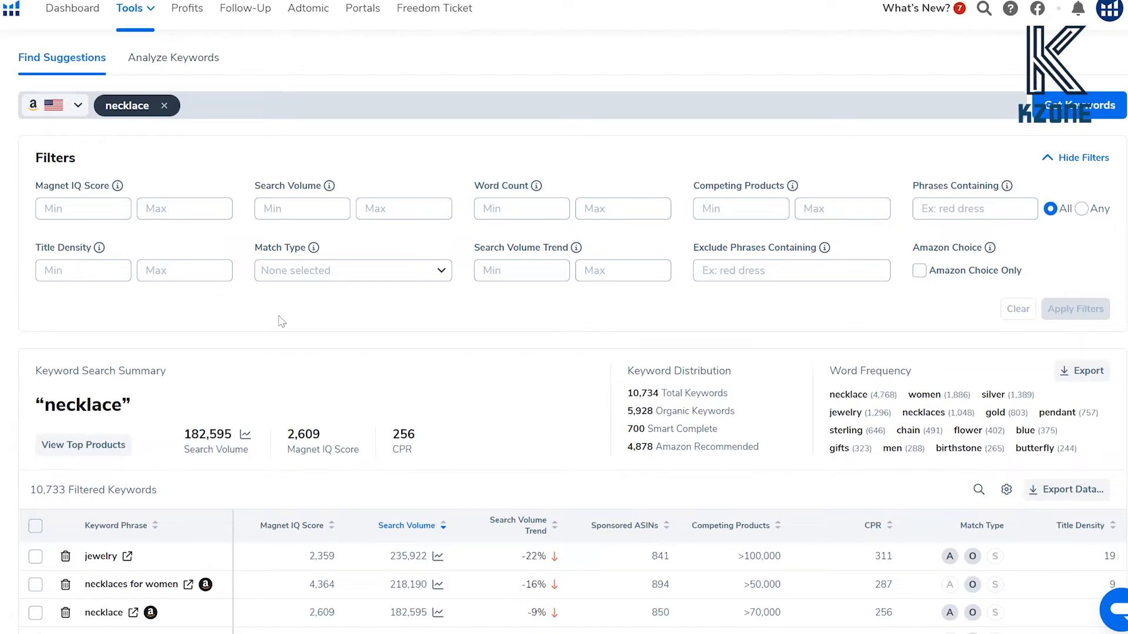
scroll(392, 315, "down", 4)
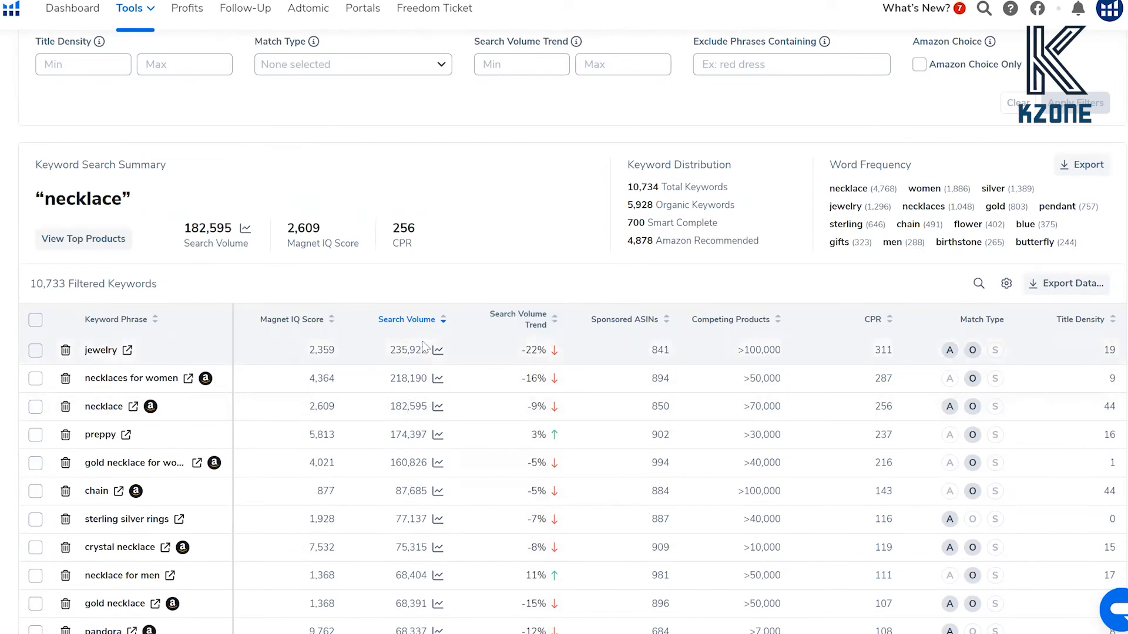
scroll(596, 185, "up", 1)
scroll(582, 182, "up", 3)
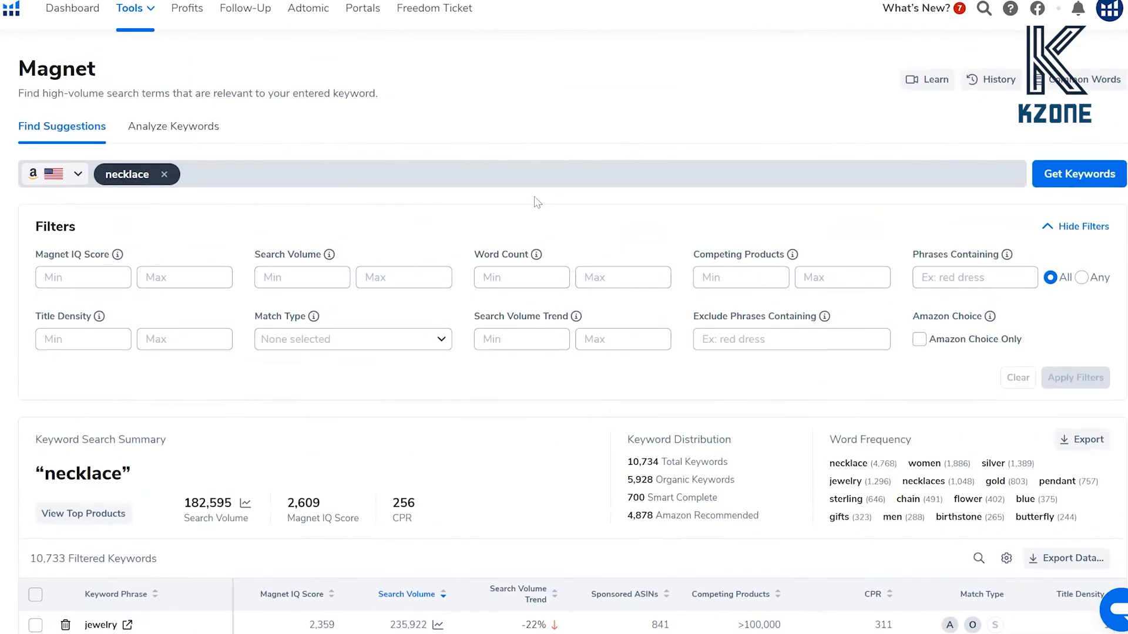
Filter the keywords to a maximum Search Volume of 5000.
scroll(541, 203, "down", 1)
left_click(409, 202)
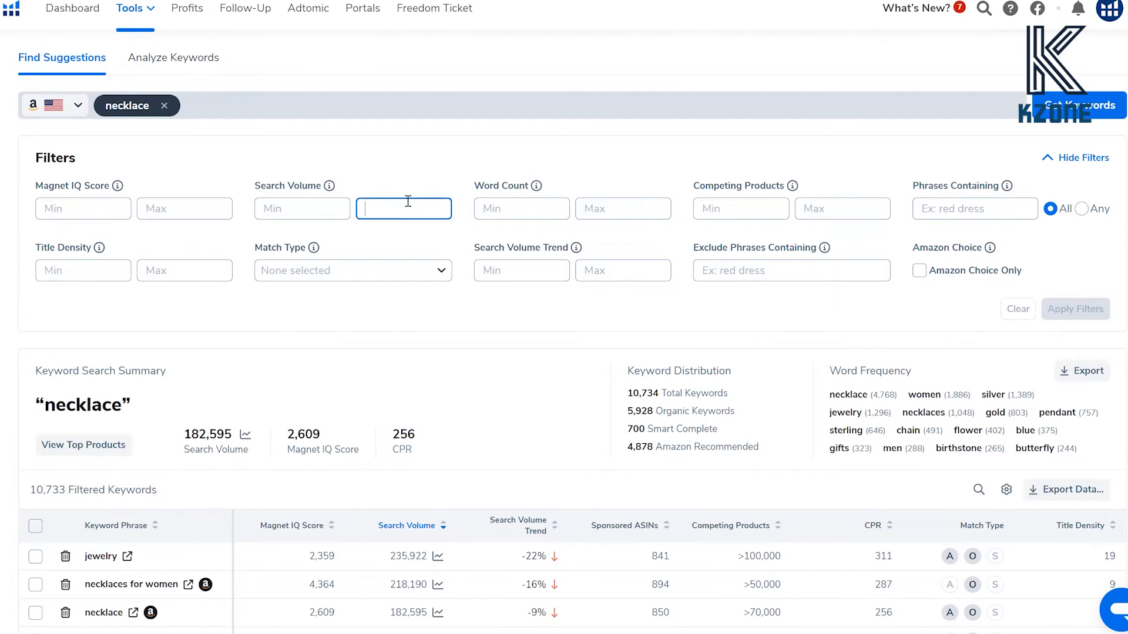
type("5000")
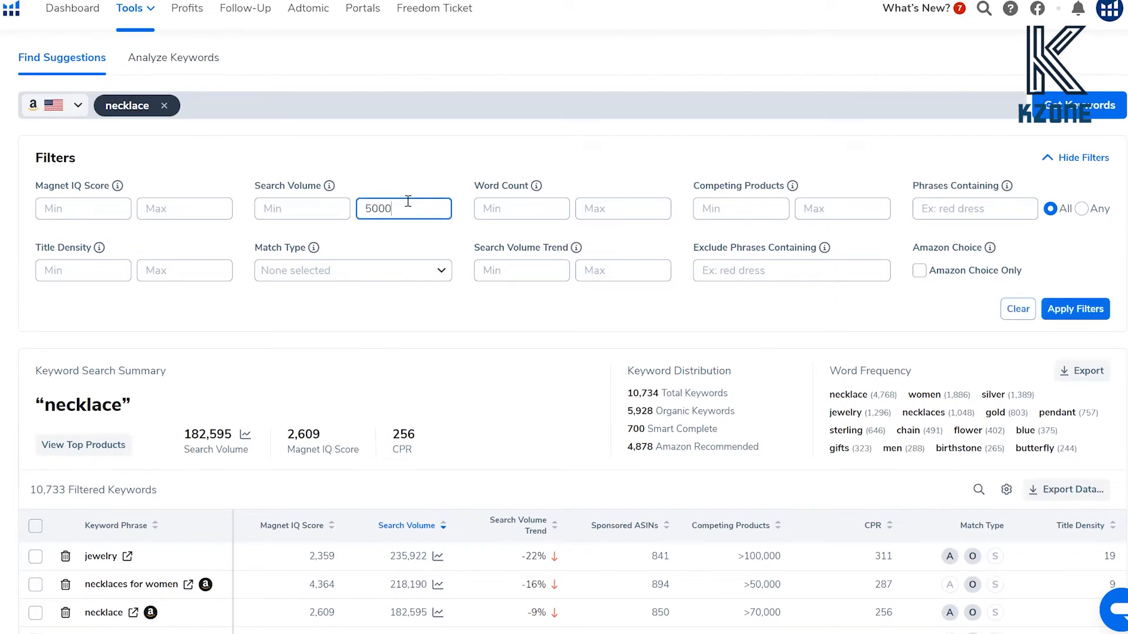
left_click(1059, 320)
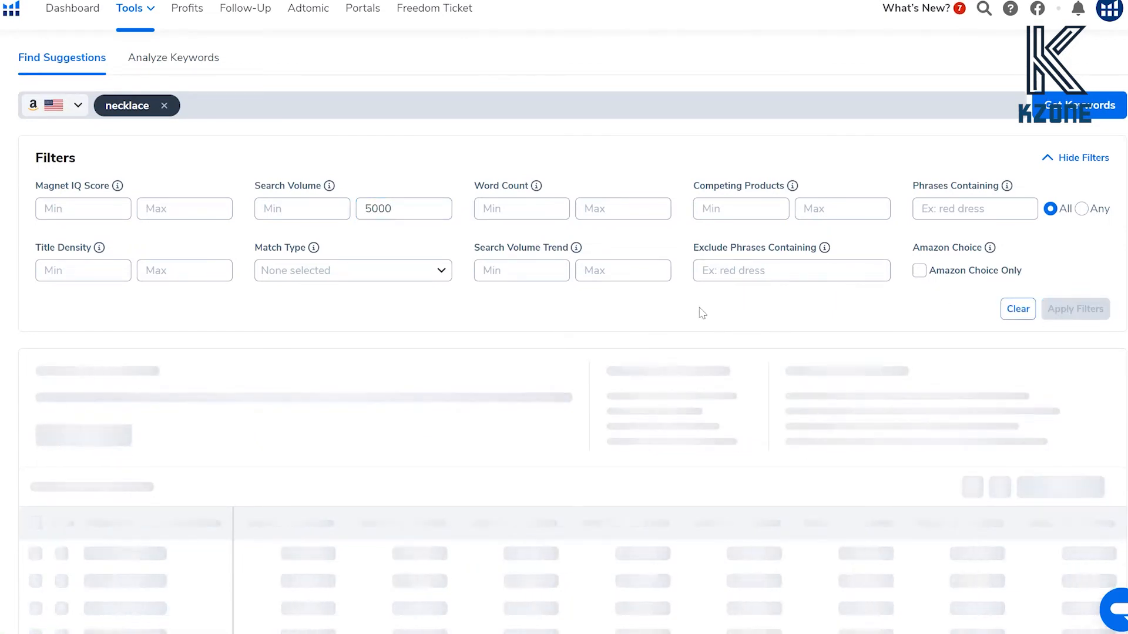
scroll(593, 294, "down", 4)
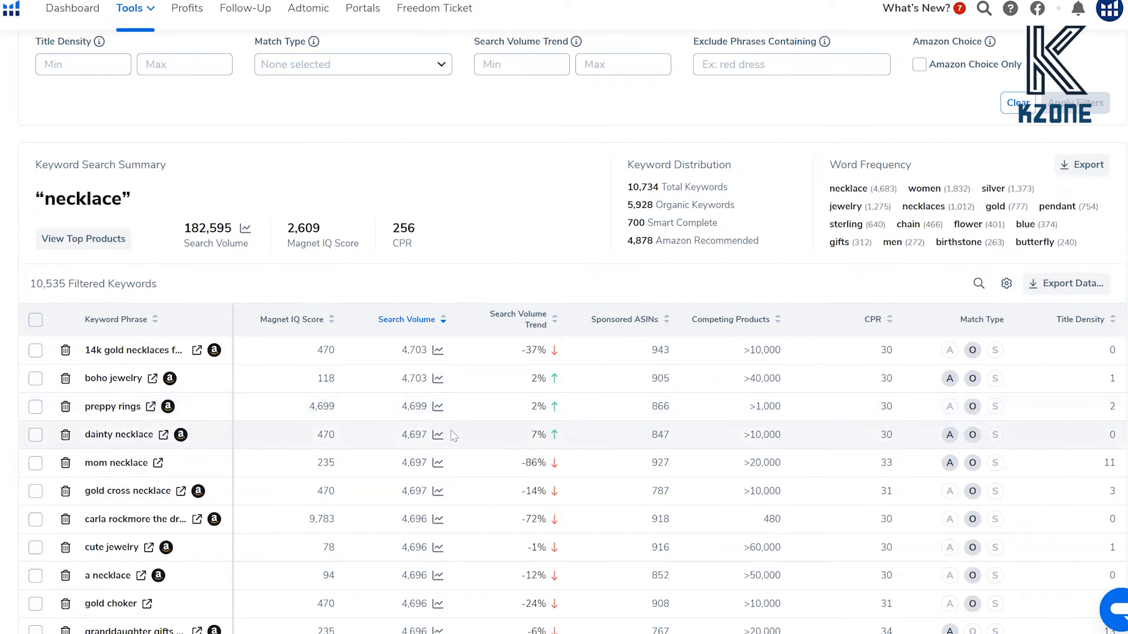
Add a minimum Magnet IQ Score of 1000 to the keyword filters and apply it.
scroll(460, 400, "up", 3)
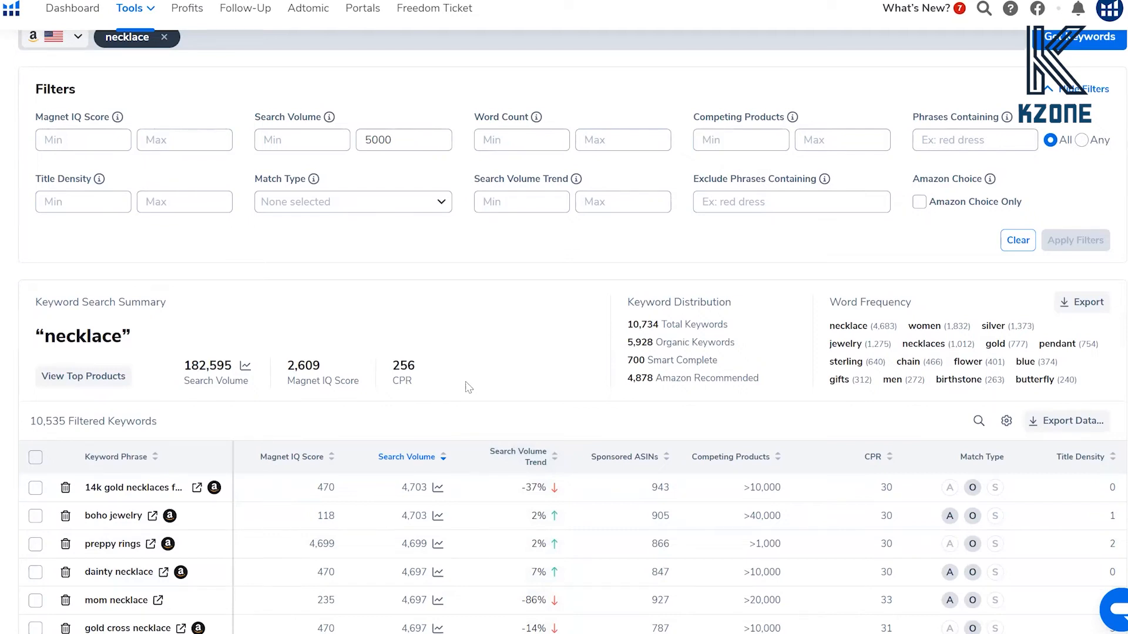
scroll(464, 379, "up", 1)
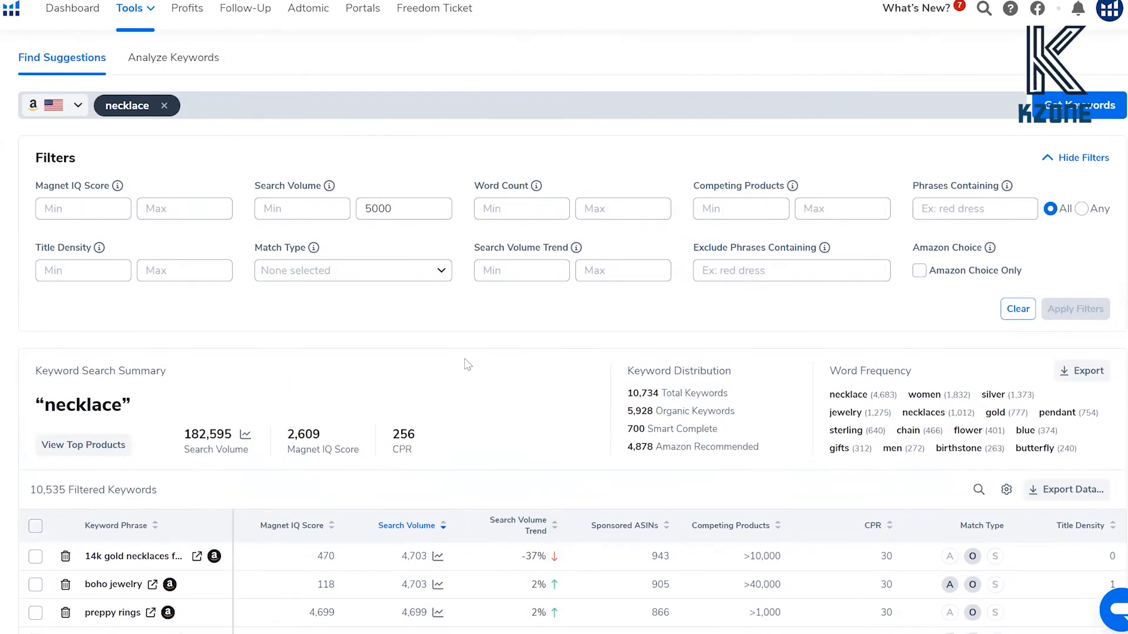
scroll(470, 305, "down", 1)
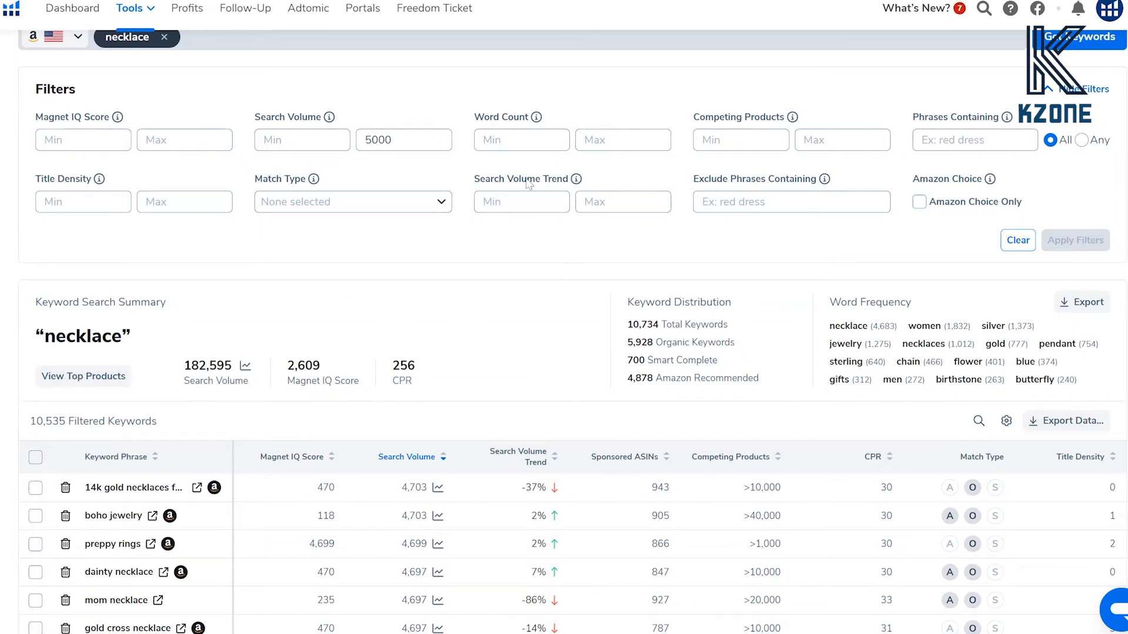
scroll(776, 223, "up", 1)
scroll(288, 232, "down", 2)
left_click(86, 67)
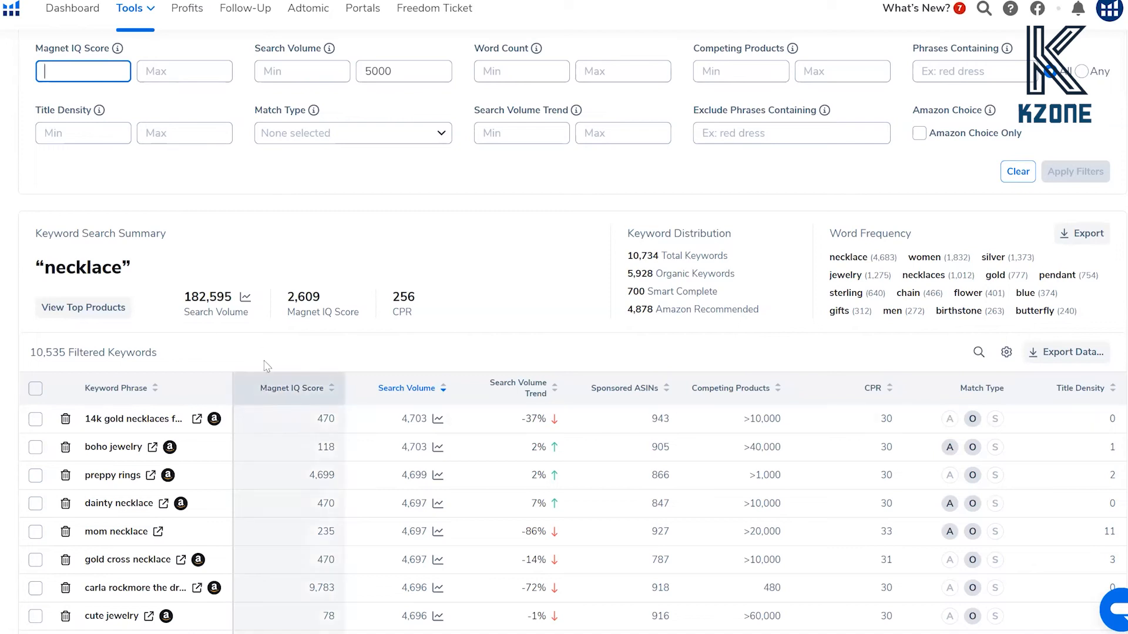
scroll(288, 397, "up", 1)
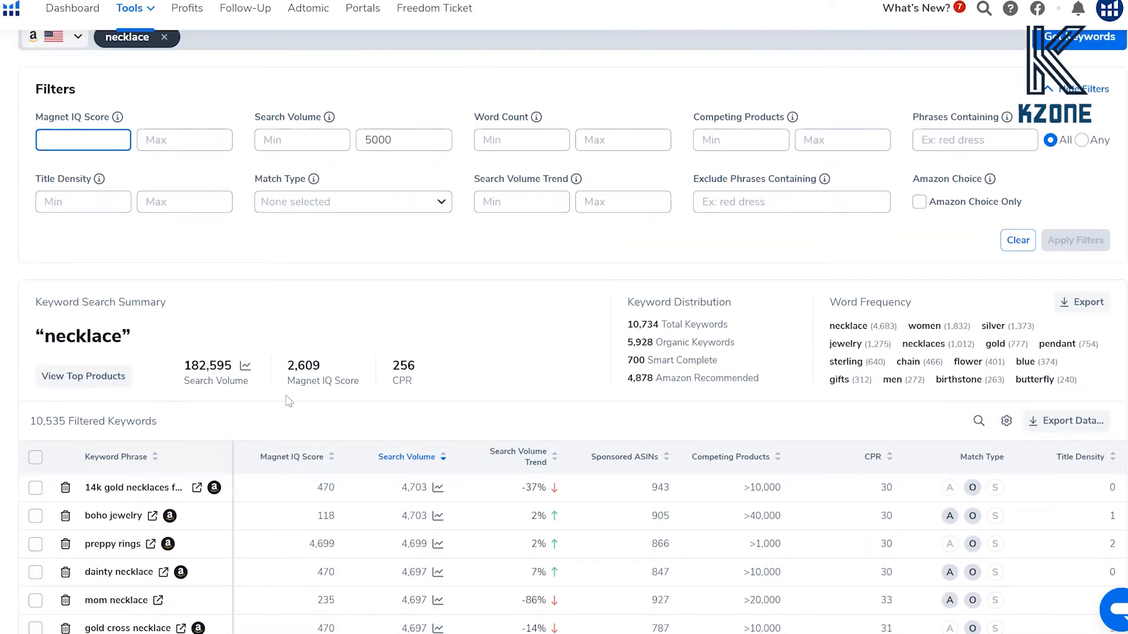
mouse_move(117, 123)
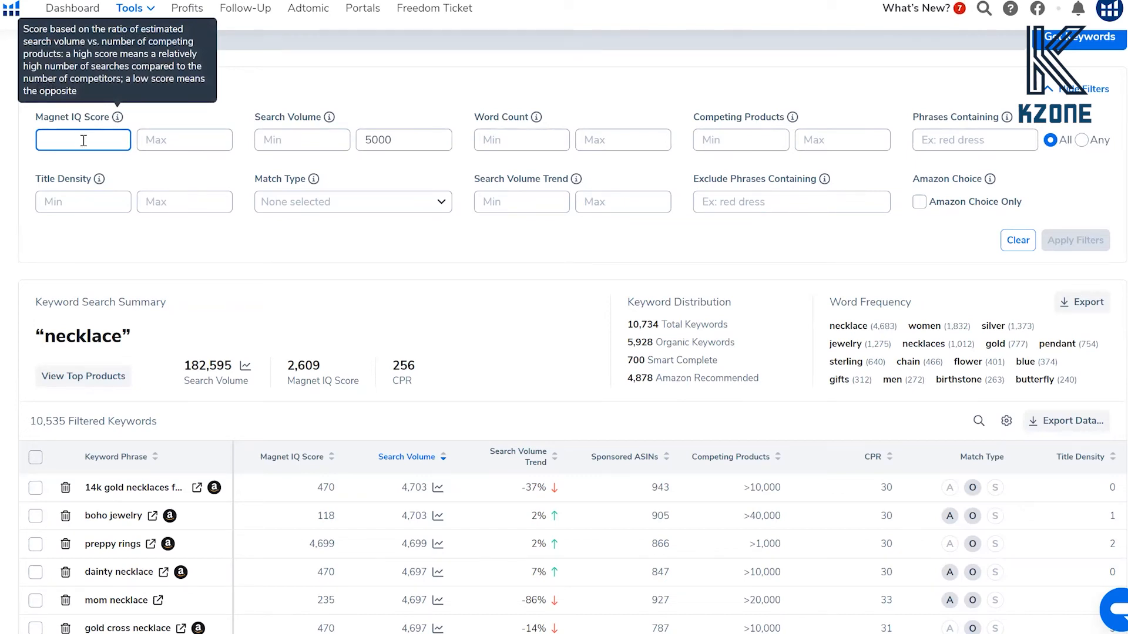
type("1000")
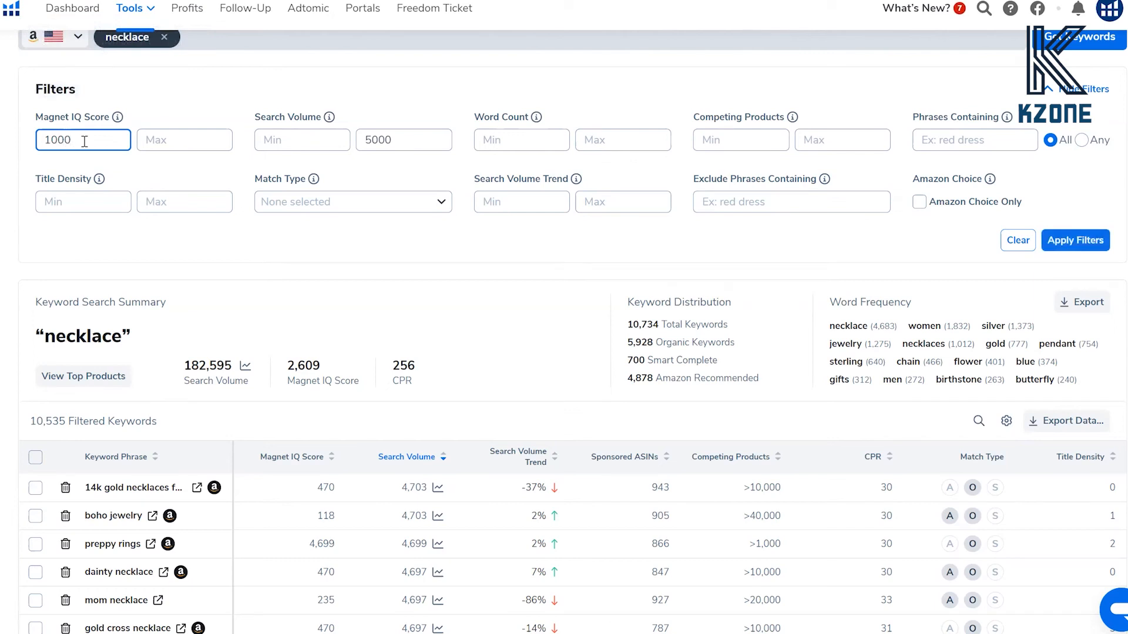
left_click(1076, 241)
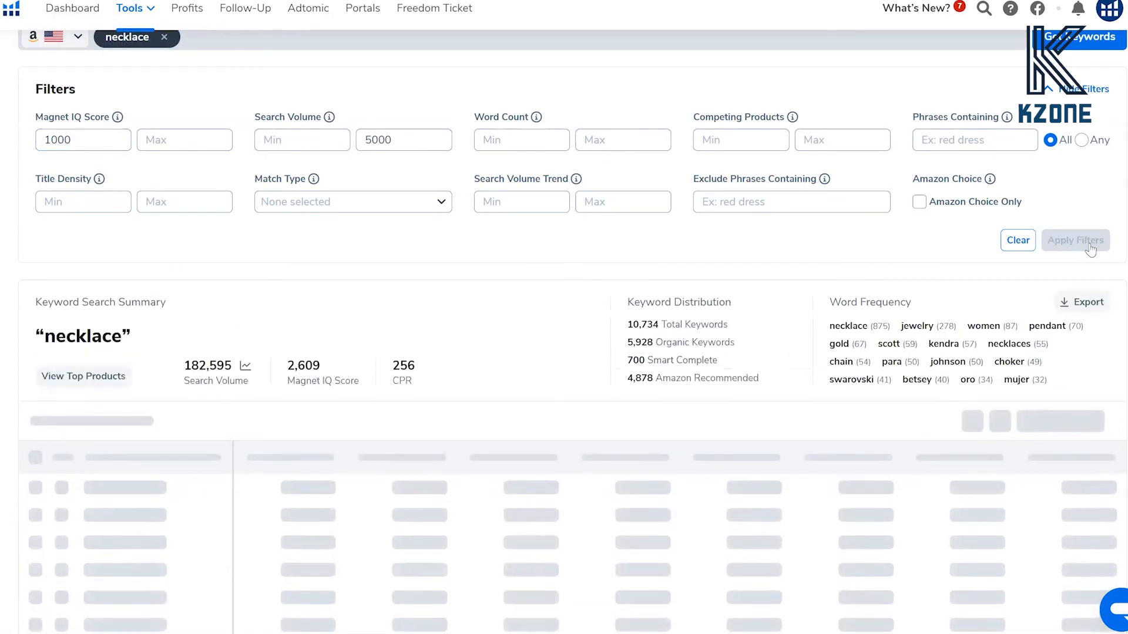
Add a minimum Search Volume of 2000 to the keyword filters and apply it.
scroll(705, 262, "down", 1)
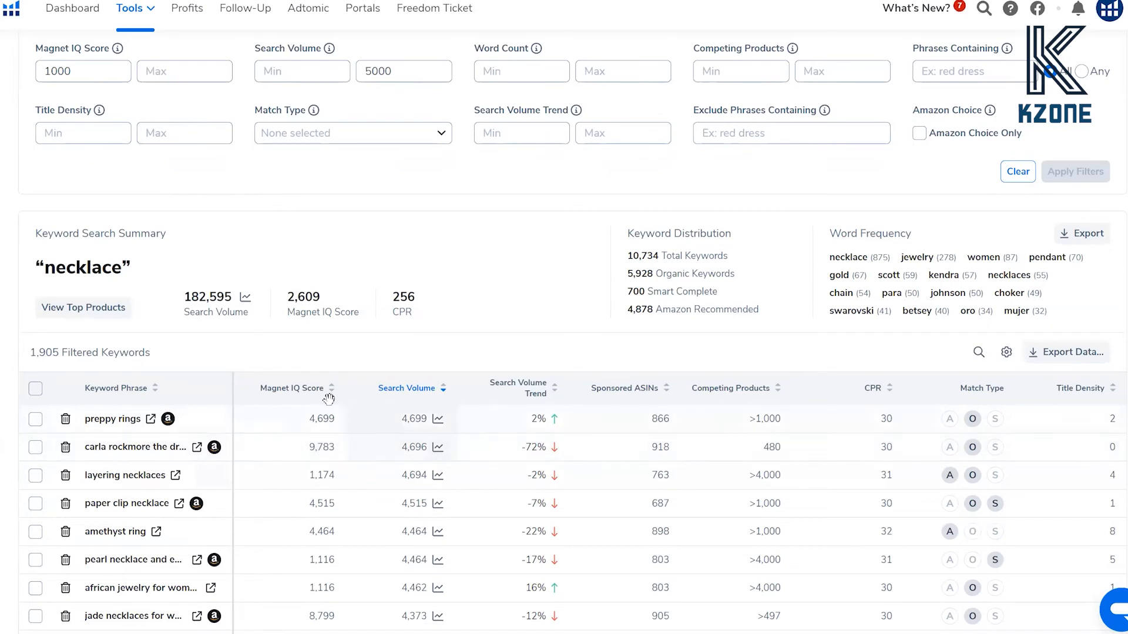
mouse_move(304, 390)
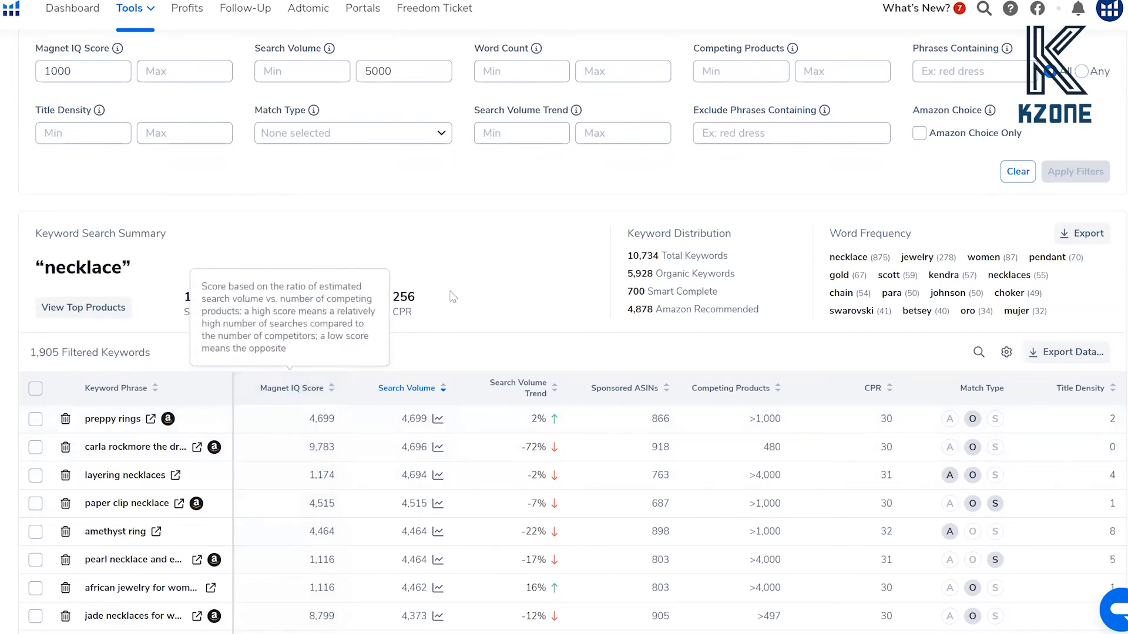
scroll(448, 290, "up", 3)
left_click(313, 275)
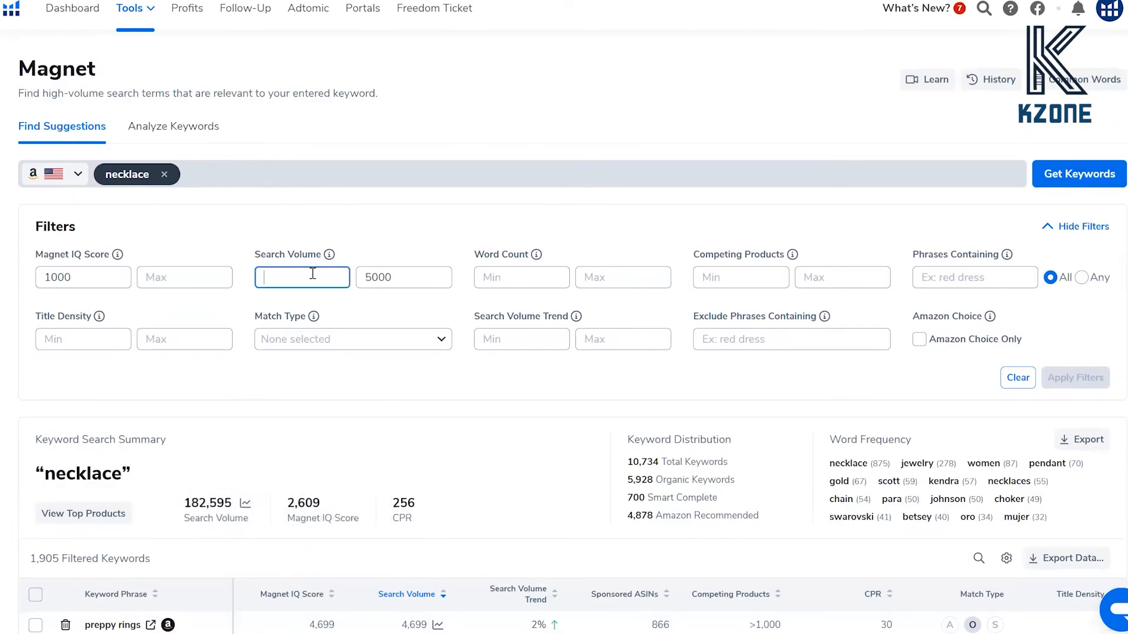
type("2000")
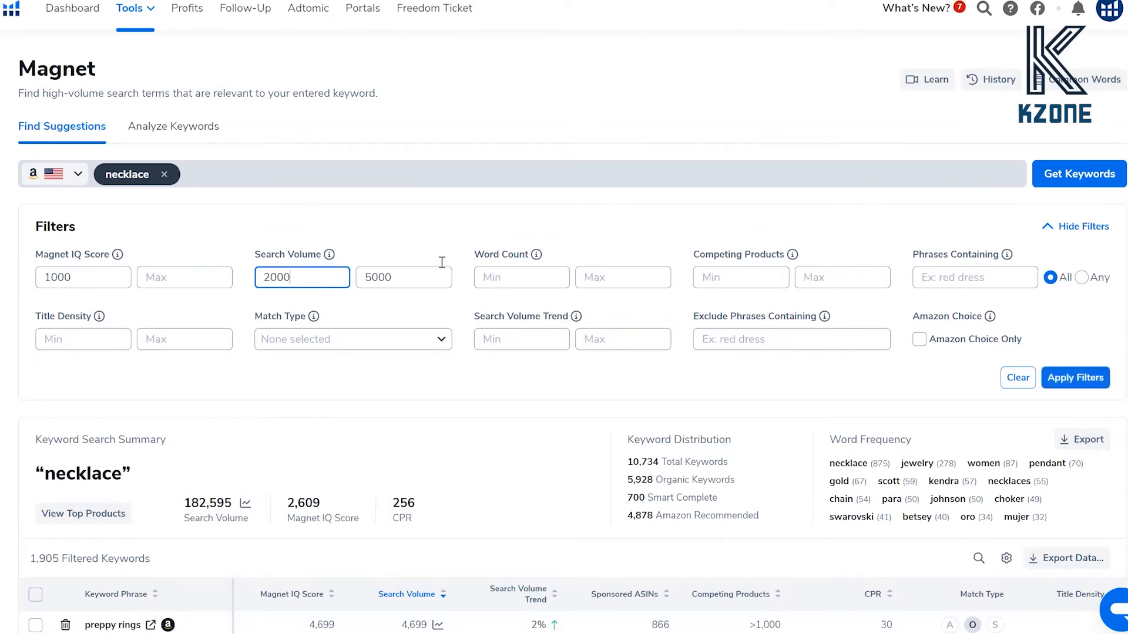
left_click(1056, 379)
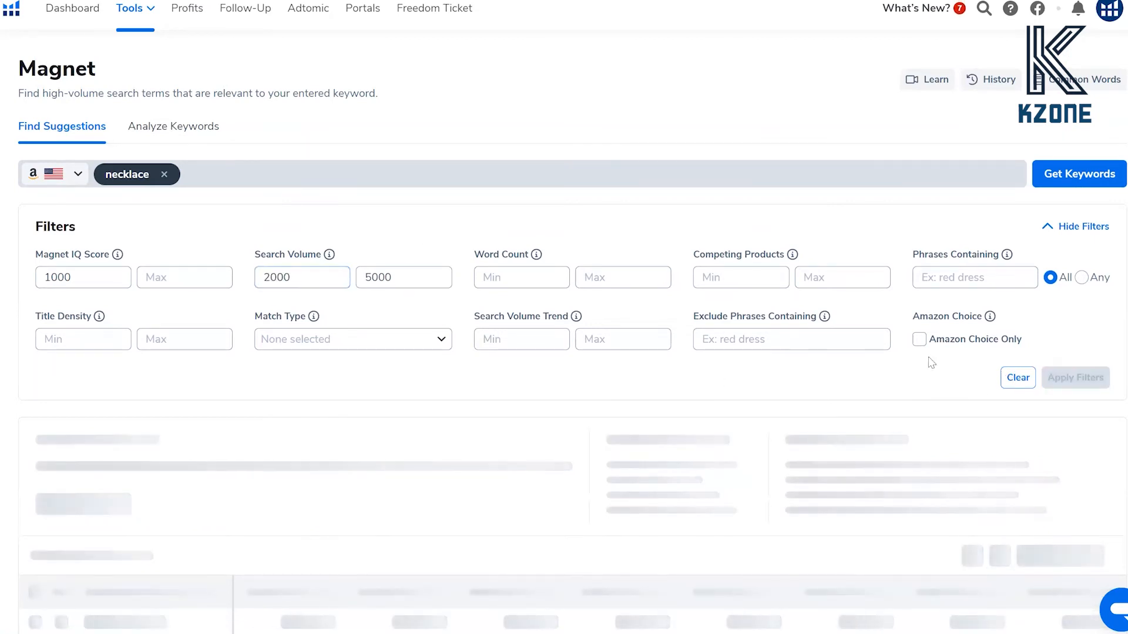
Sort the filtered keywords by Magnet IQ Score in descending order.
scroll(803, 360, "down", 1)
scroll(803, 361, "down", 2)
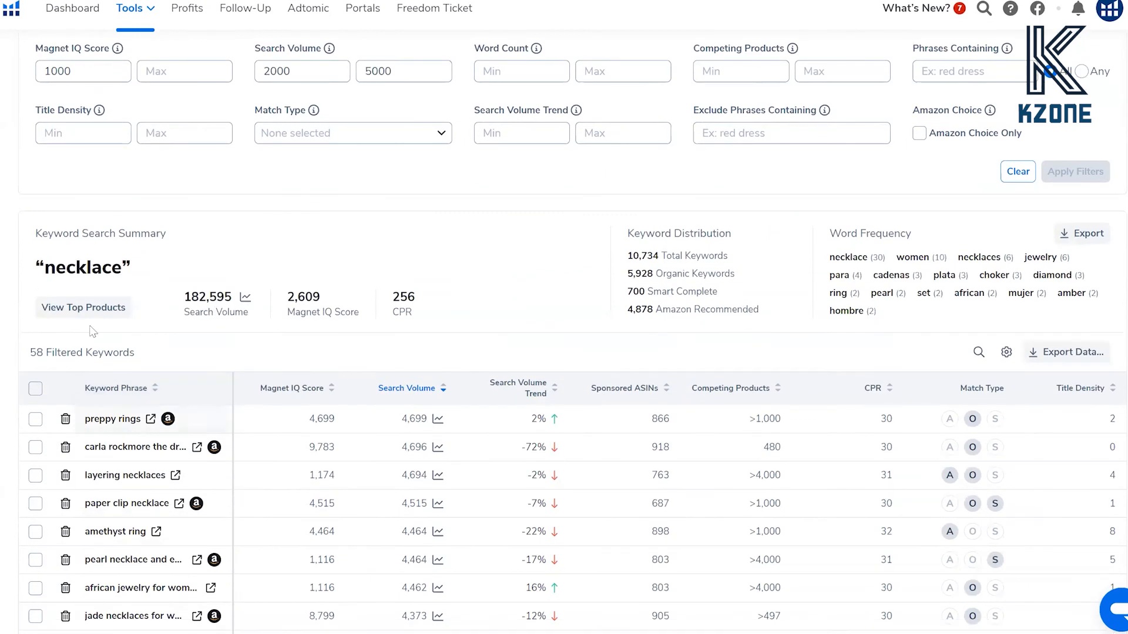
left_click(291, 385)
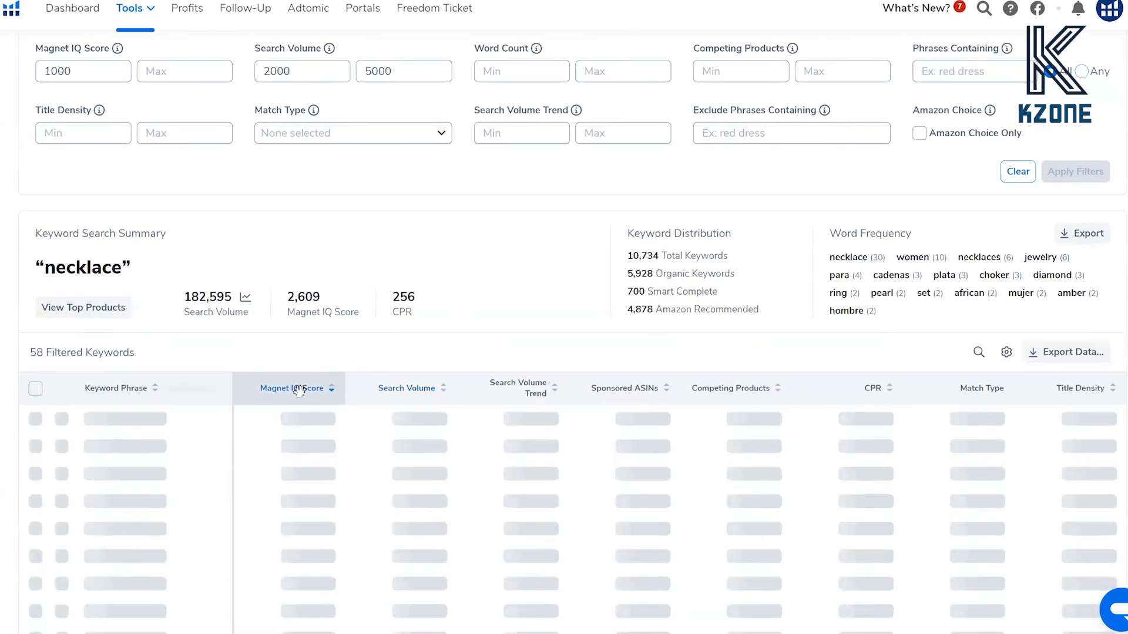
Review the filtered keyword phrases ranked by Magnet IQ Score, along with the active filters, for promising low-competition terms.
scroll(398, 249, "down", 1)
scroll(466, 212, "down", 3)
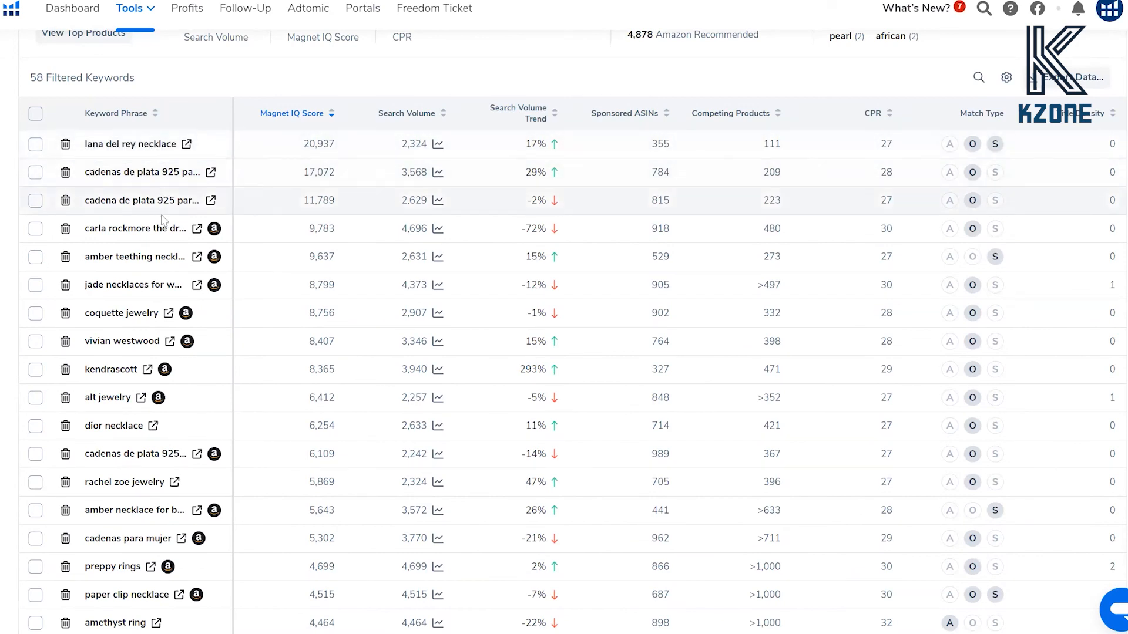
mouse_move(214, 230)
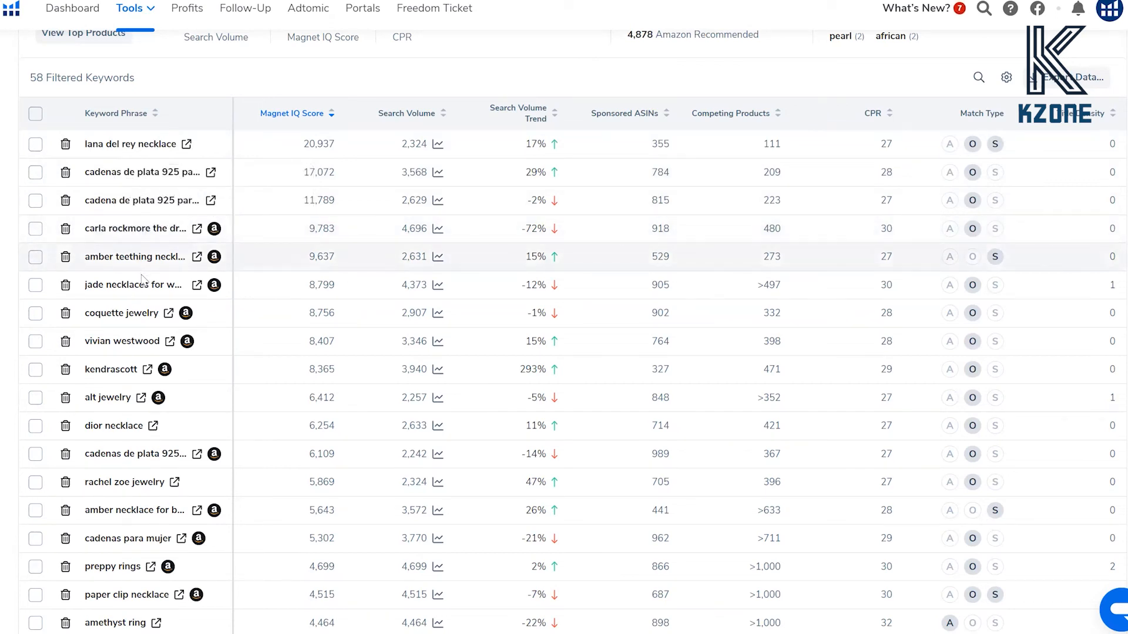
left_click_drag(89, 229, 166, 229)
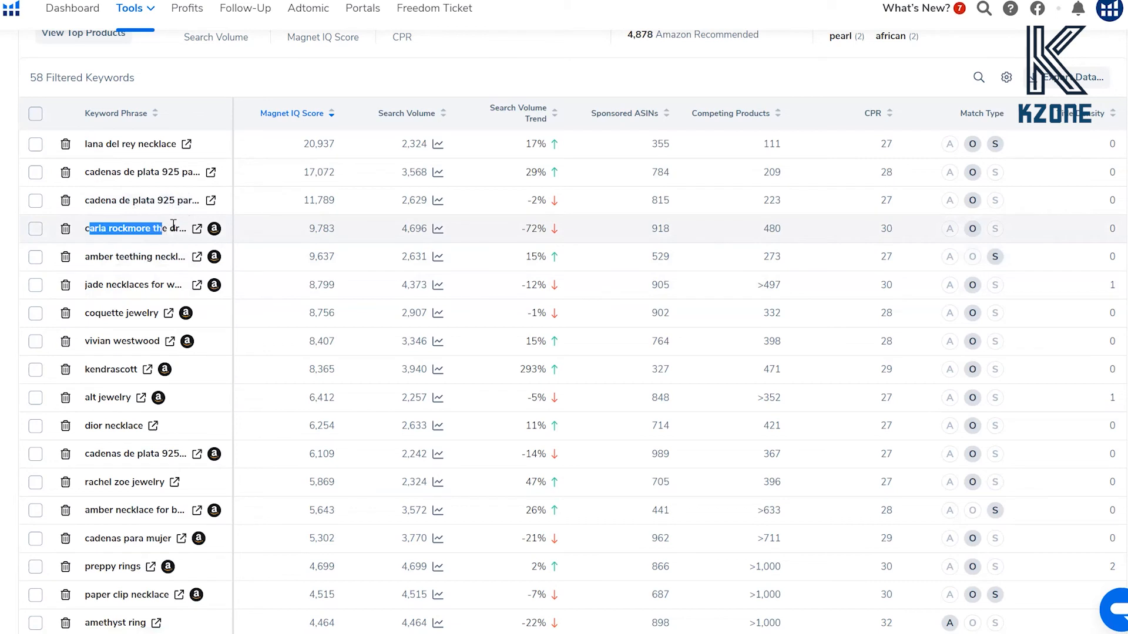
scroll(339, 233, "up", 4)
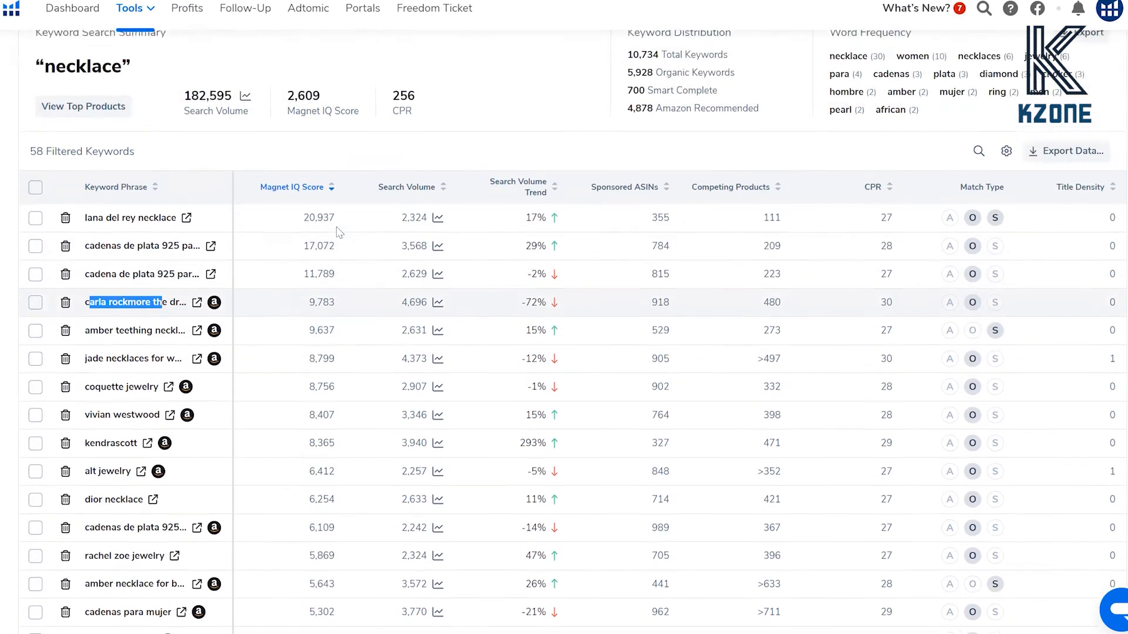
scroll(339, 233, "up", 4)
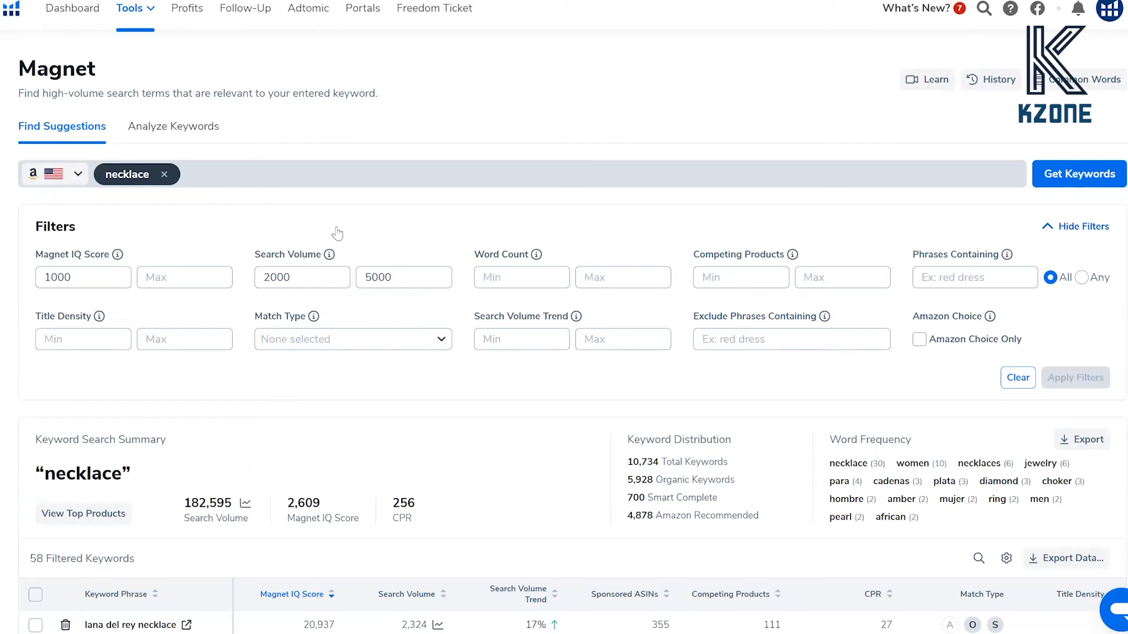
Sort the filtered keywords by CPR in ascending order, after checking the descending order.
scroll(810, 463, "down", 2)
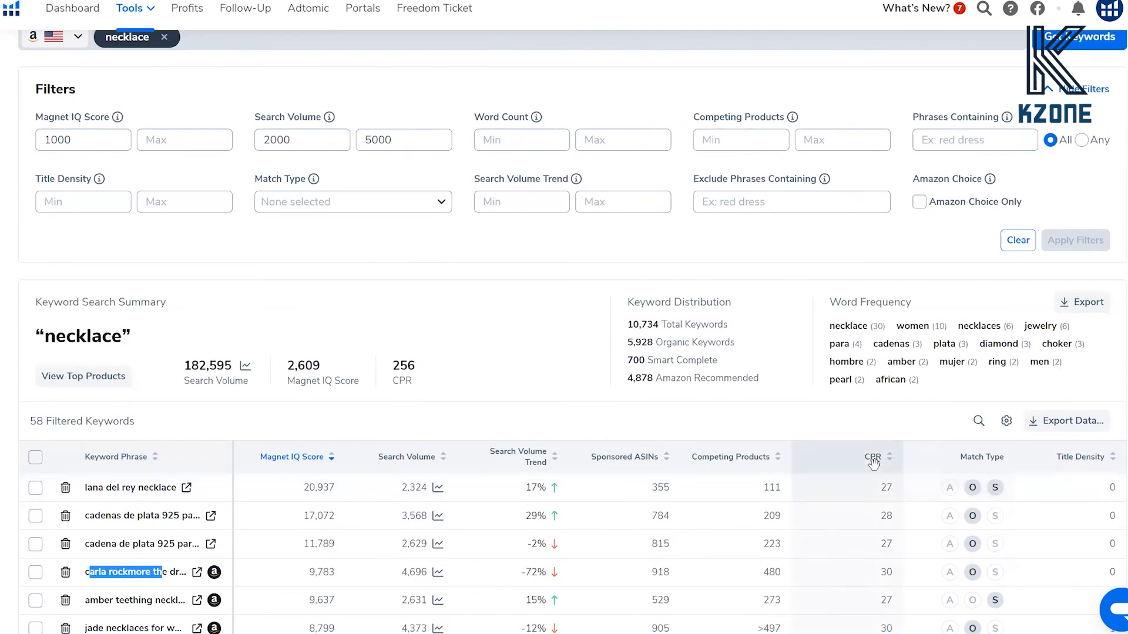
left_click(873, 461)
scroll(875, 411, "down", 1)
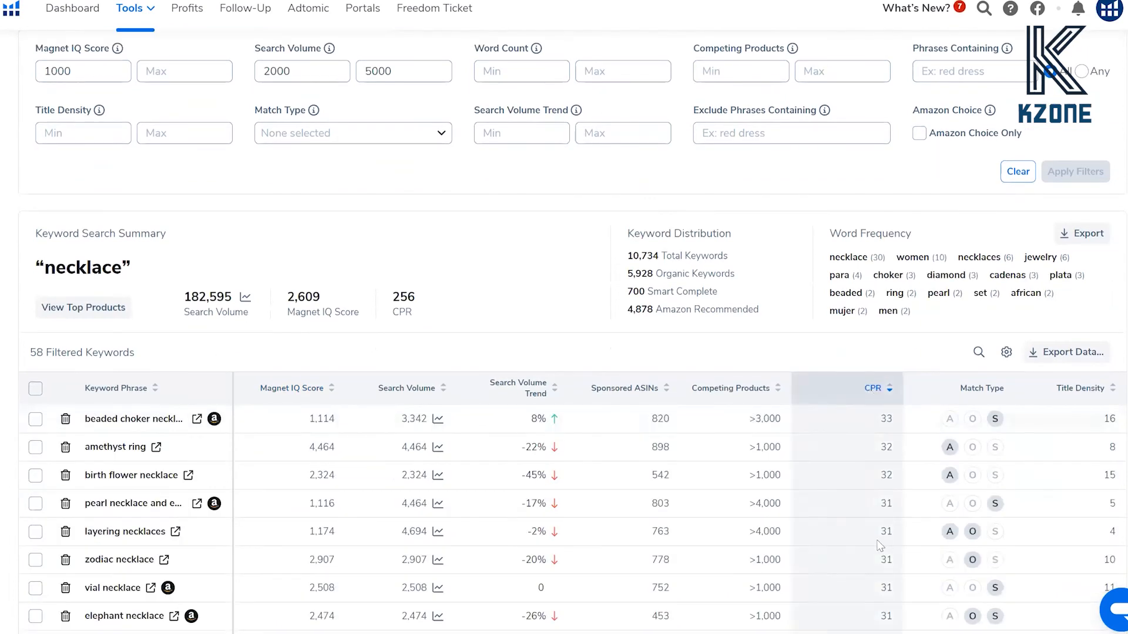
scroll(881, 431, "down", 1)
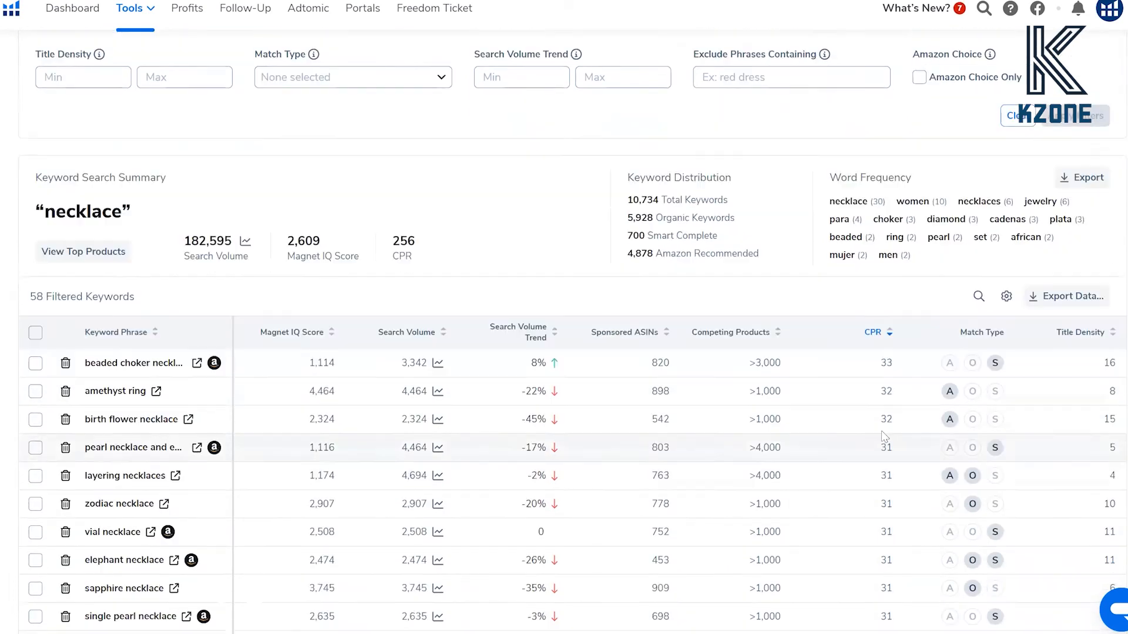
left_click(874, 320)
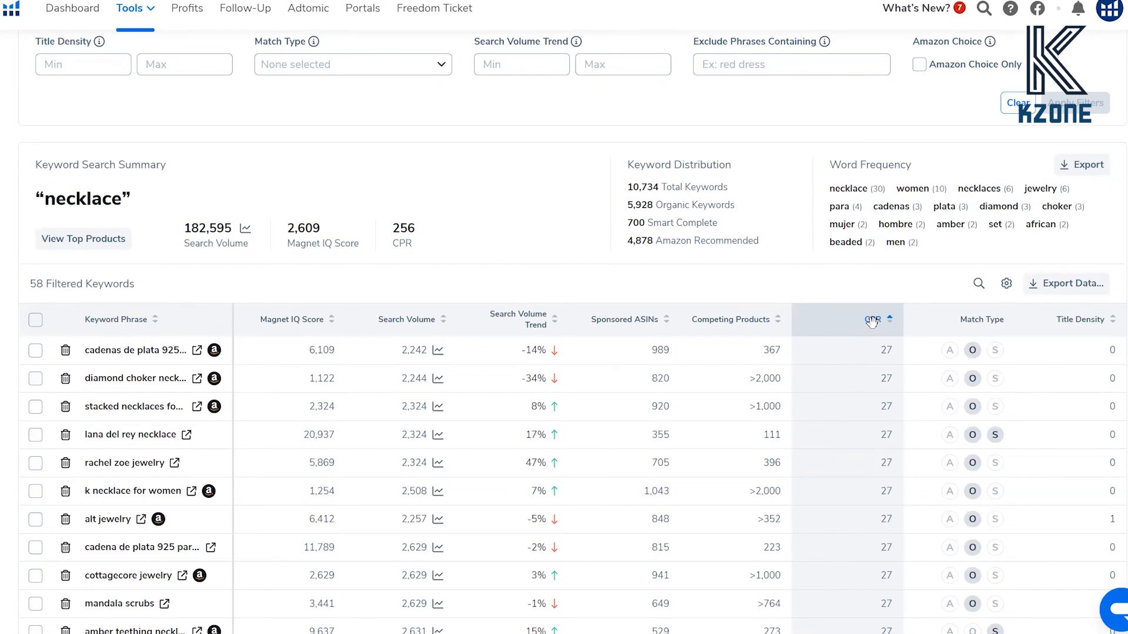
scroll(874, 326, "up", 3)
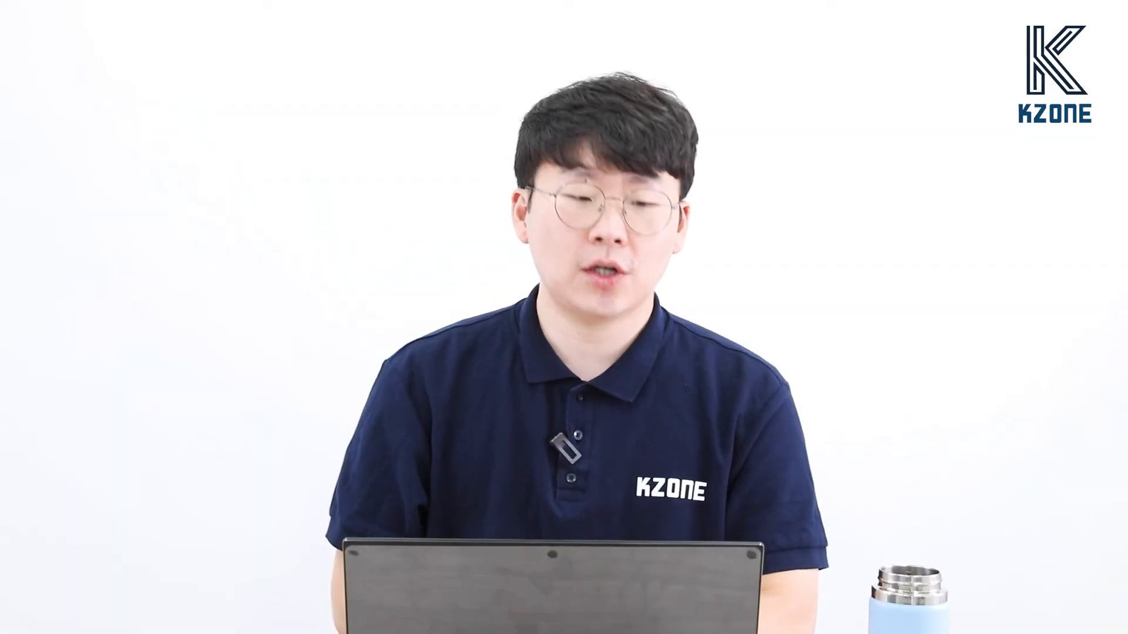